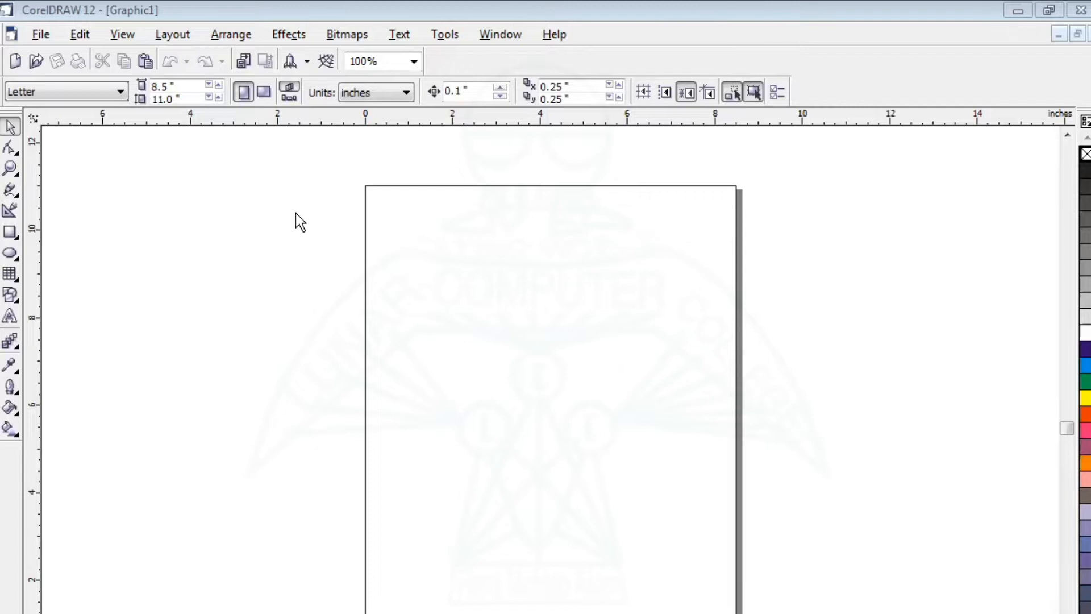
pyautogui.click(16, 193)
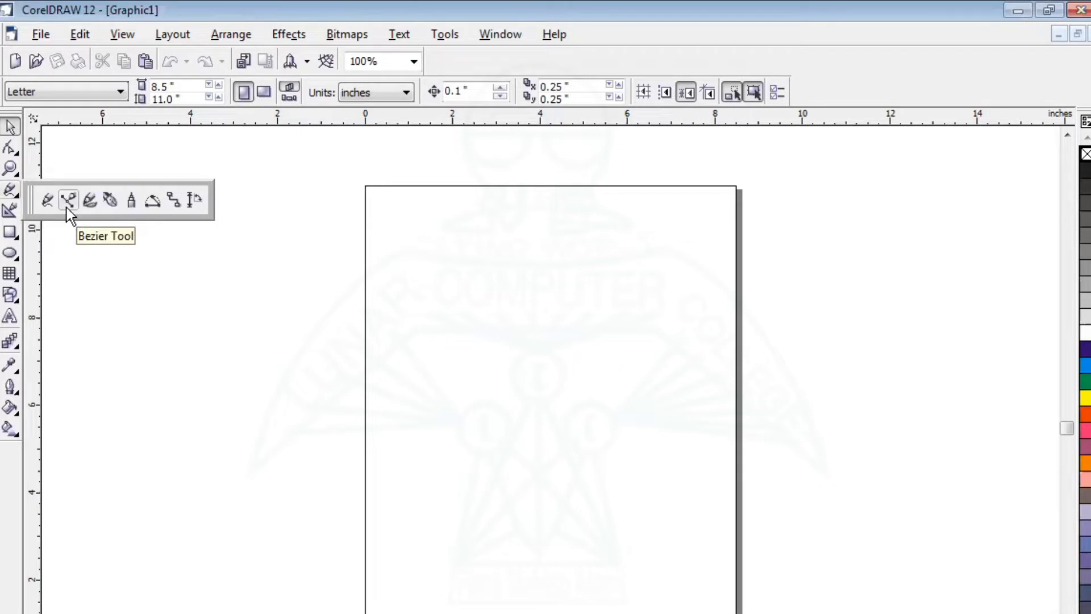
pyautogui.click(16, 192)
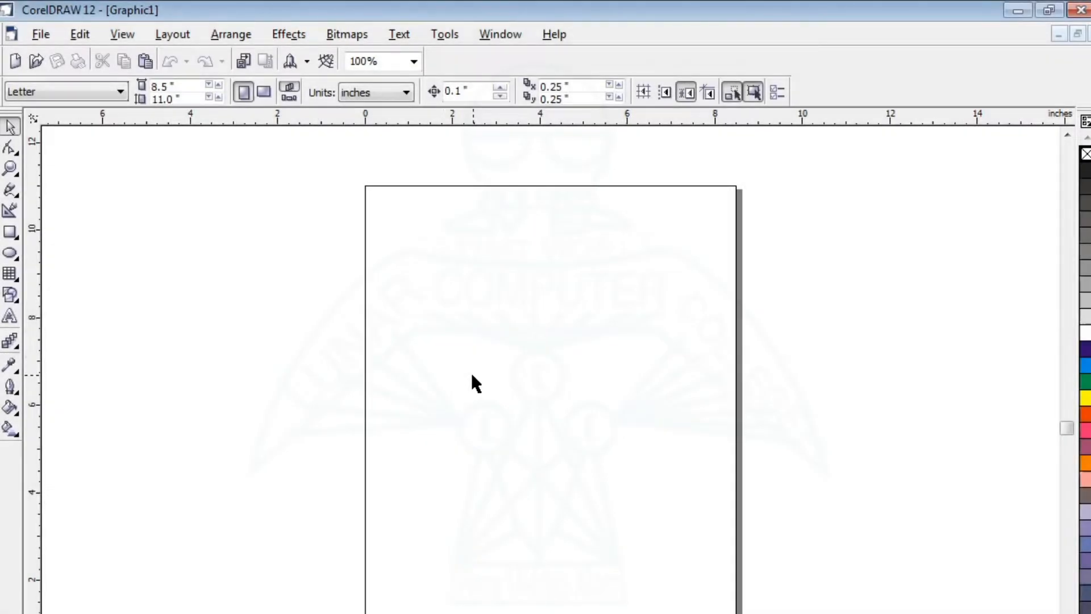
# Step: Paste the Windows logo picture onto the page as a tracing reference and leave it deselected
pyautogui.hotkey('ctrl', 'v')
pyautogui.click(377, 333)
pyautogui.moveTo(372, 276); pyautogui.dragTo(675, 585)
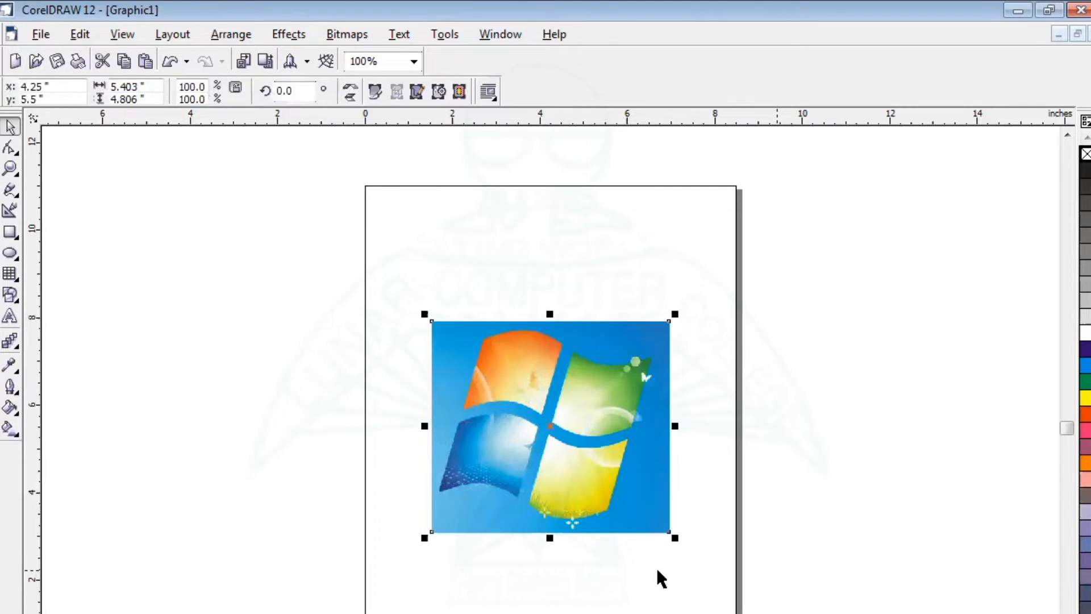
pyautogui.hotkey('shift', 'F2')
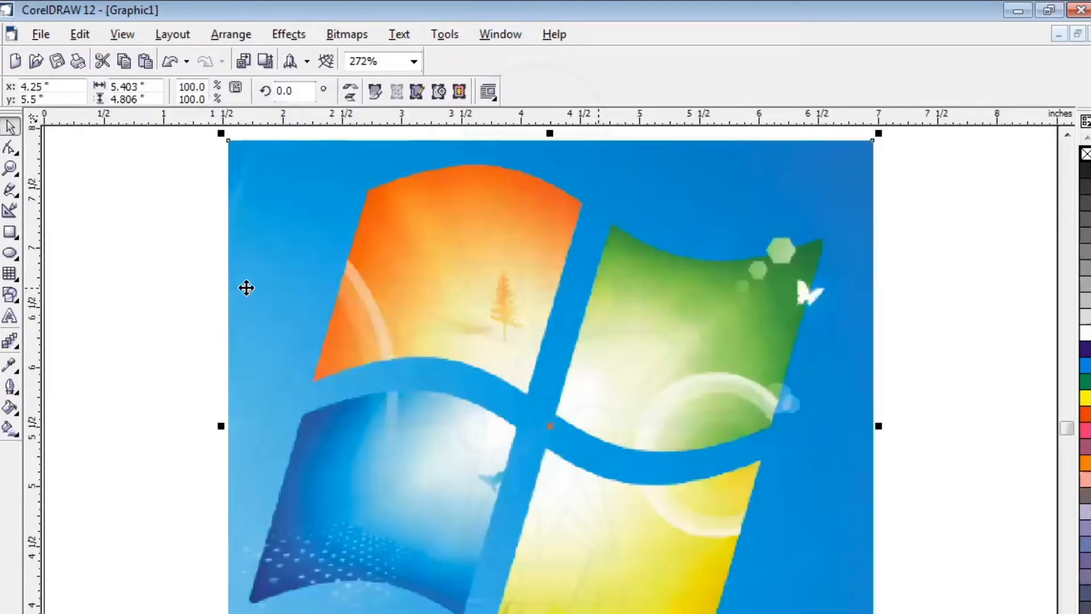
pyautogui.click(175, 251)
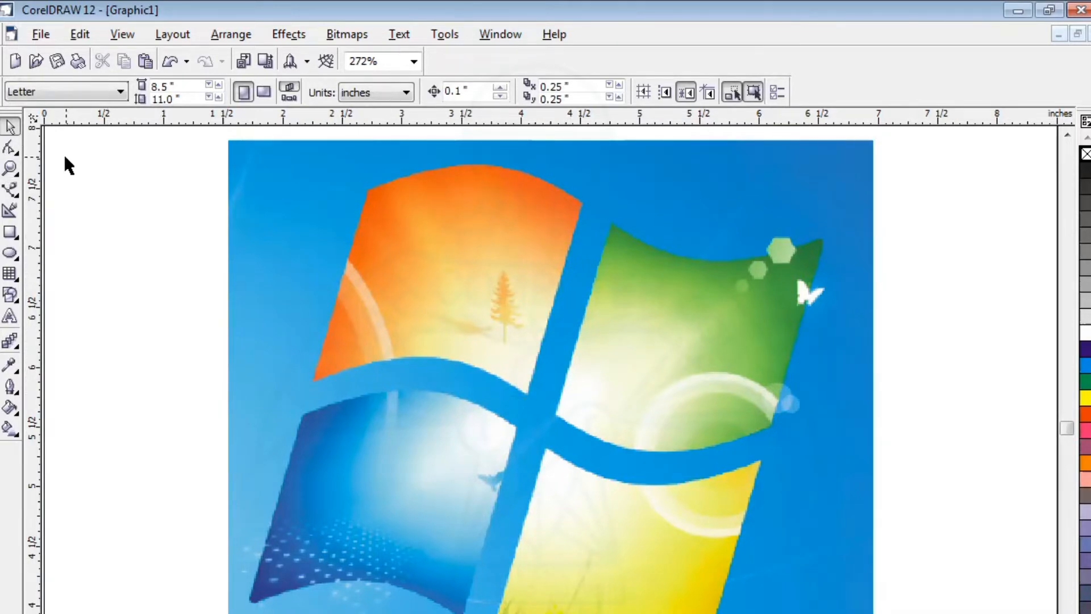
# Step: Trace the logo's orange pane with the Bezier tool as a closed four-sided shape through its four corners
pyautogui.click(9, 189)
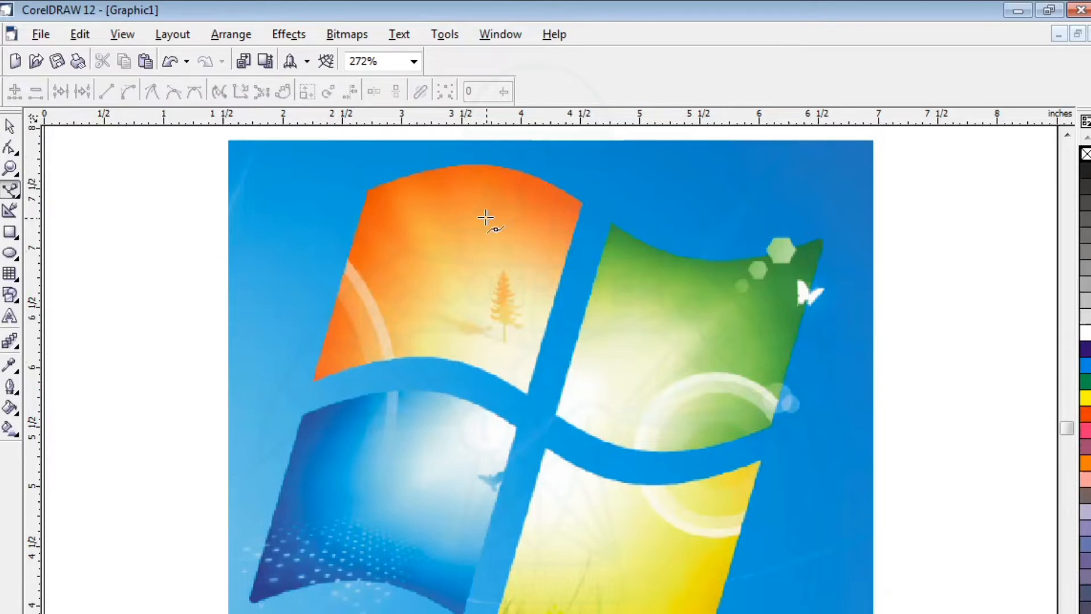
pyautogui.scroll(2, 489, 215)
pyautogui.click(1067, 135)
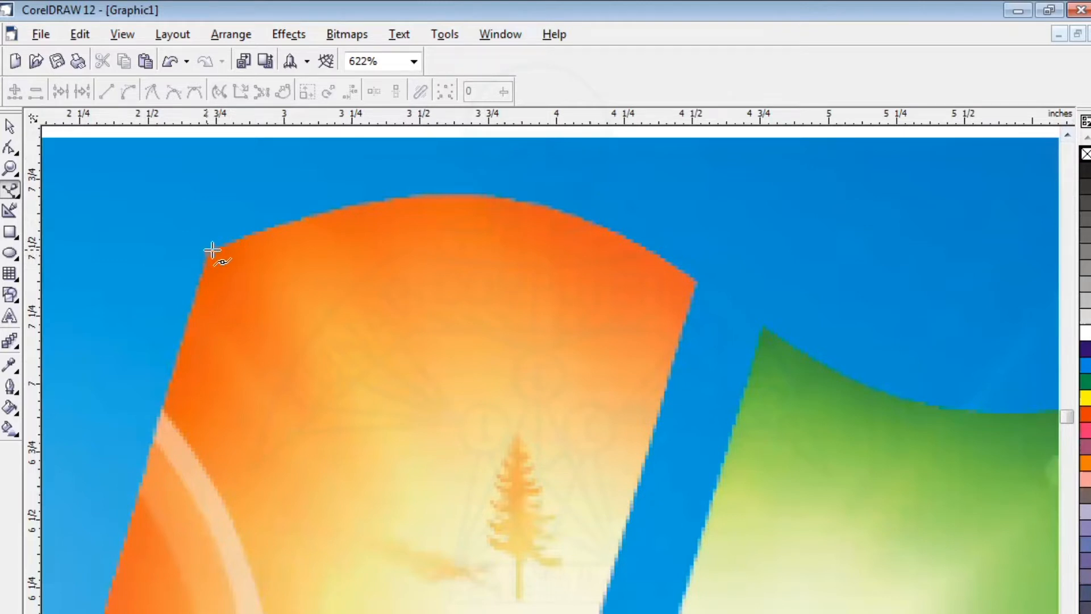
pyautogui.click(691, 280)
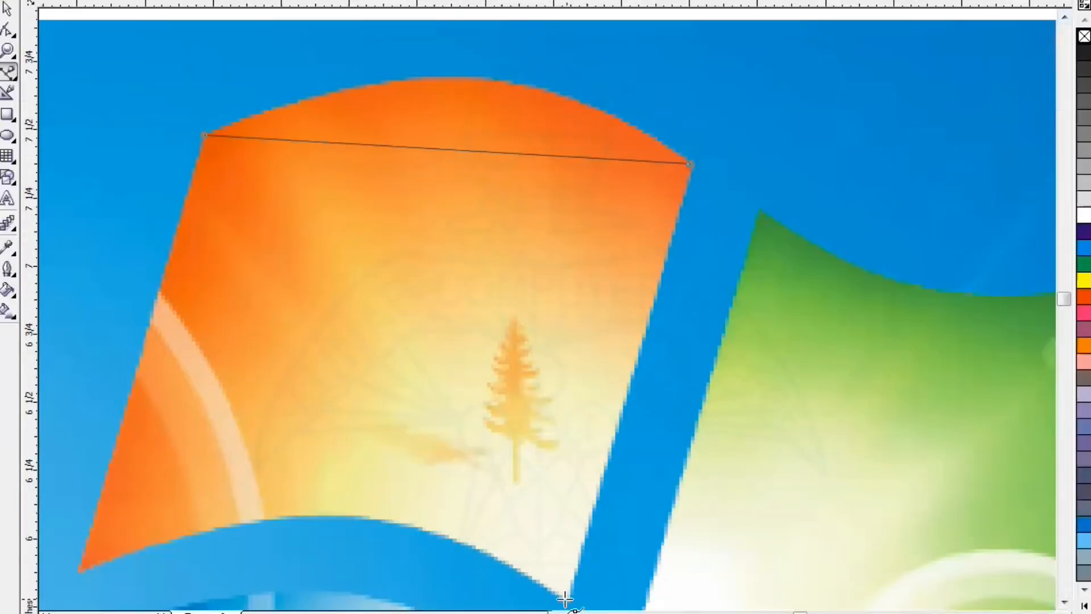
pyautogui.click(564, 598)
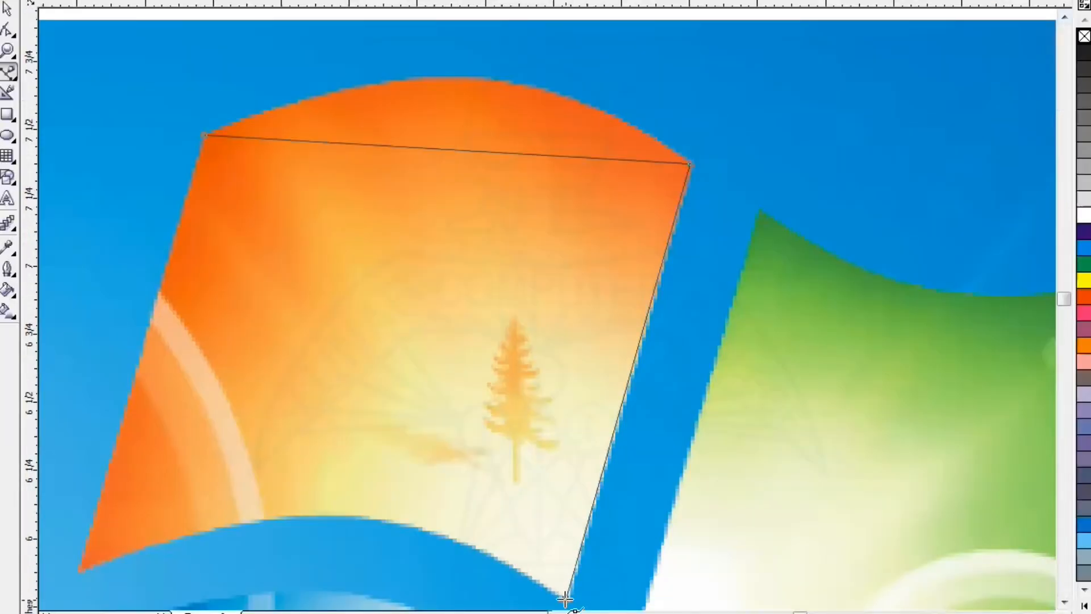
pyautogui.click(78, 570)
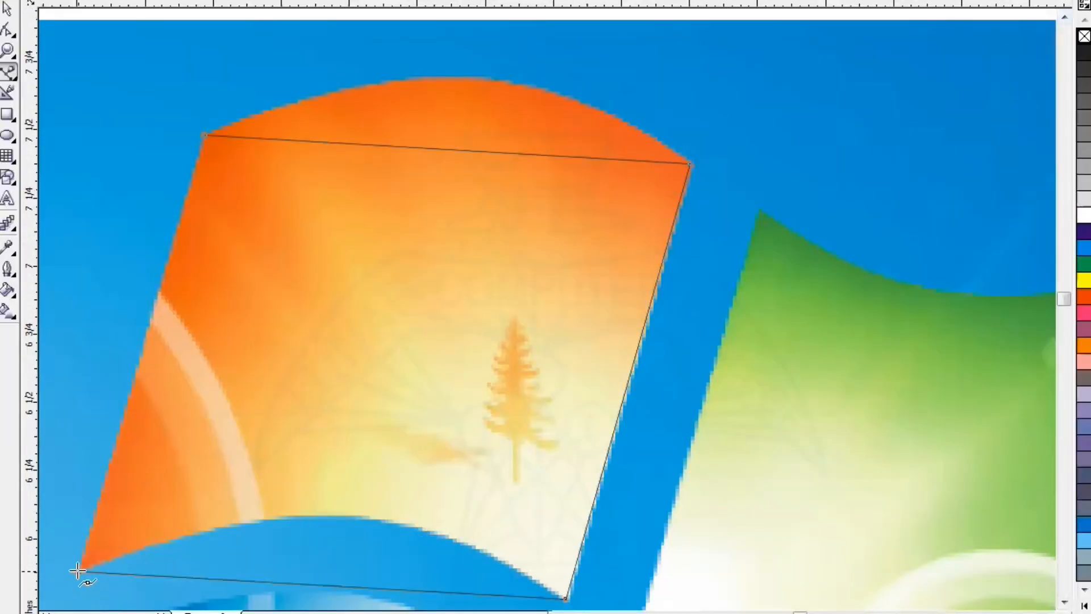
pyautogui.click(205, 135)
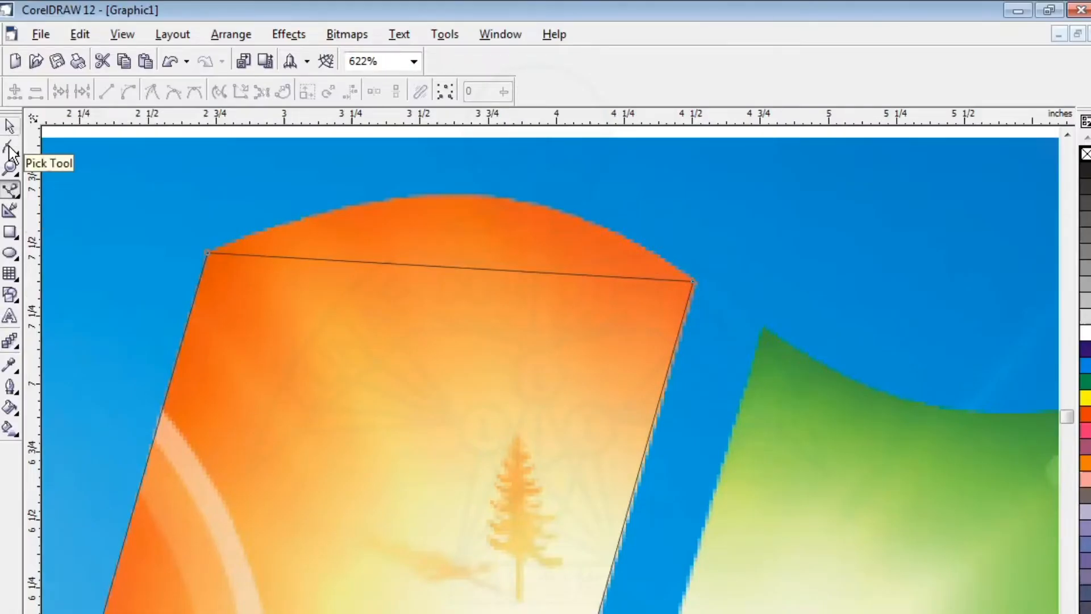
# Step: Convert the traced shape's upper edge to a curve and bend it to follow the orange pane's arched top
pyautogui.click(10, 149)
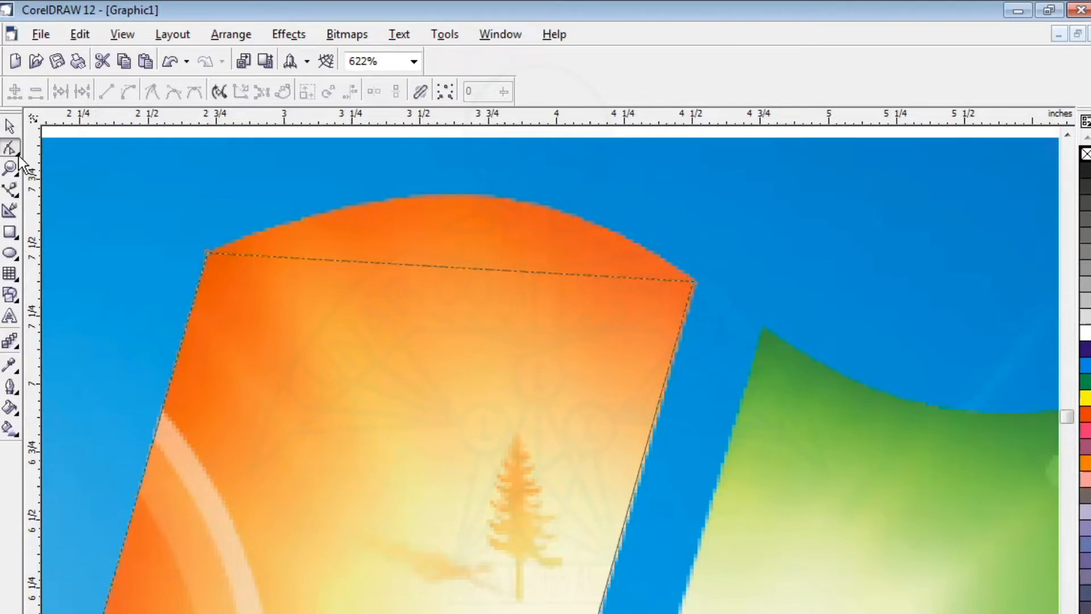
pyautogui.click(443, 265)
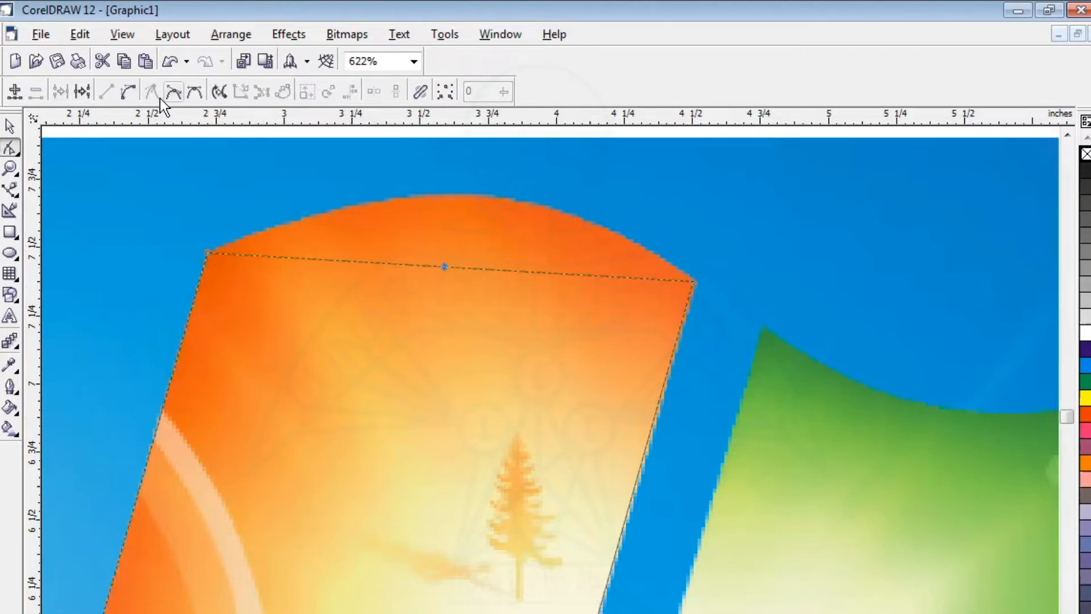
pyautogui.click(128, 91)
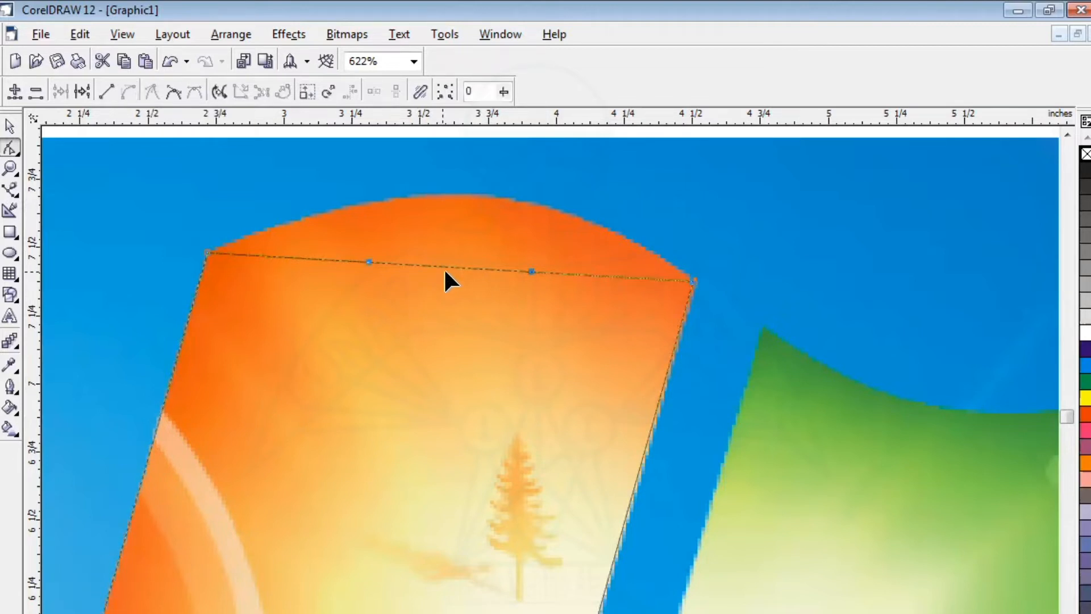
pyautogui.moveTo(448, 262); pyautogui.dragTo(449, 196)
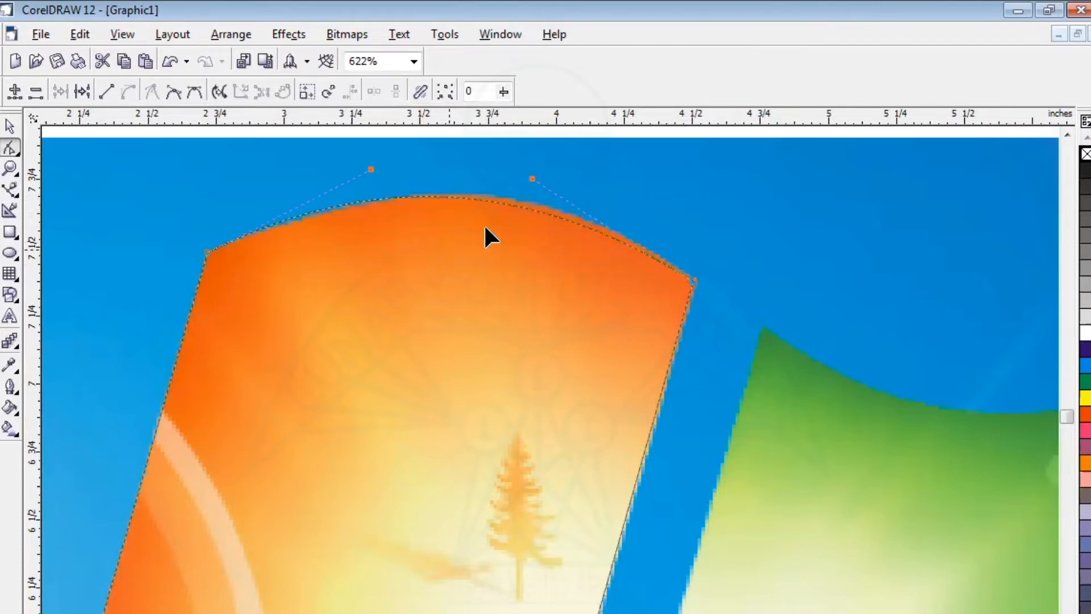
pyautogui.moveTo(532, 178); pyautogui.dragTo(541, 169)
pyautogui.moveTo(370, 168); pyautogui.dragTo(372, 178)
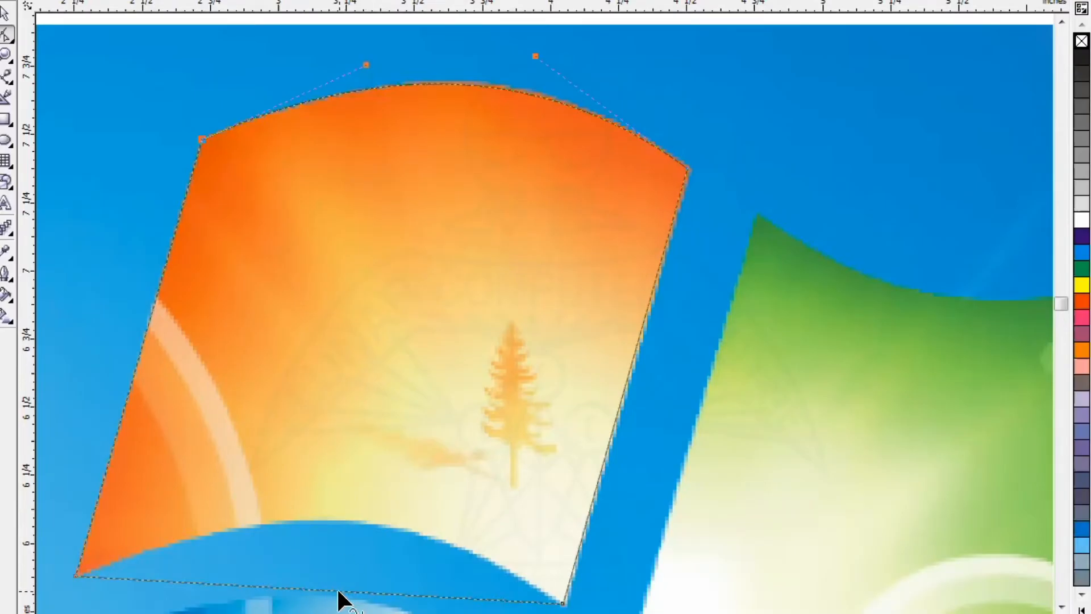
# Step: Convert the traced shape's lower edge to a curve and bend it upward along the orange pane's bottom edge
pyautogui.click(339, 591)
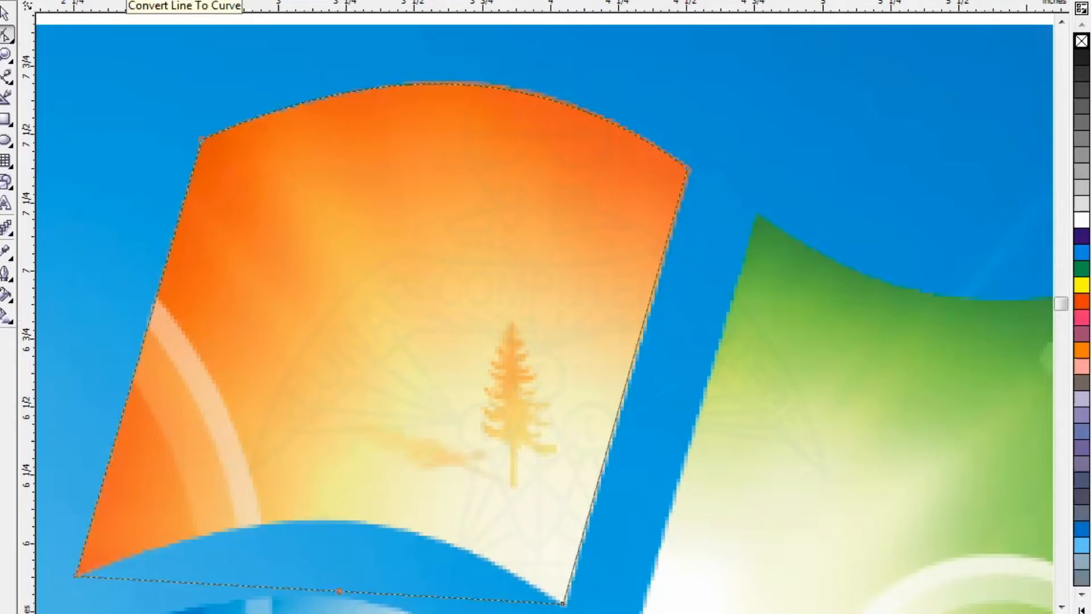
pyautogui.click(128, 0)
pyautogui.moveTo(329, 589); pyautogui.dragTo(341, 519)
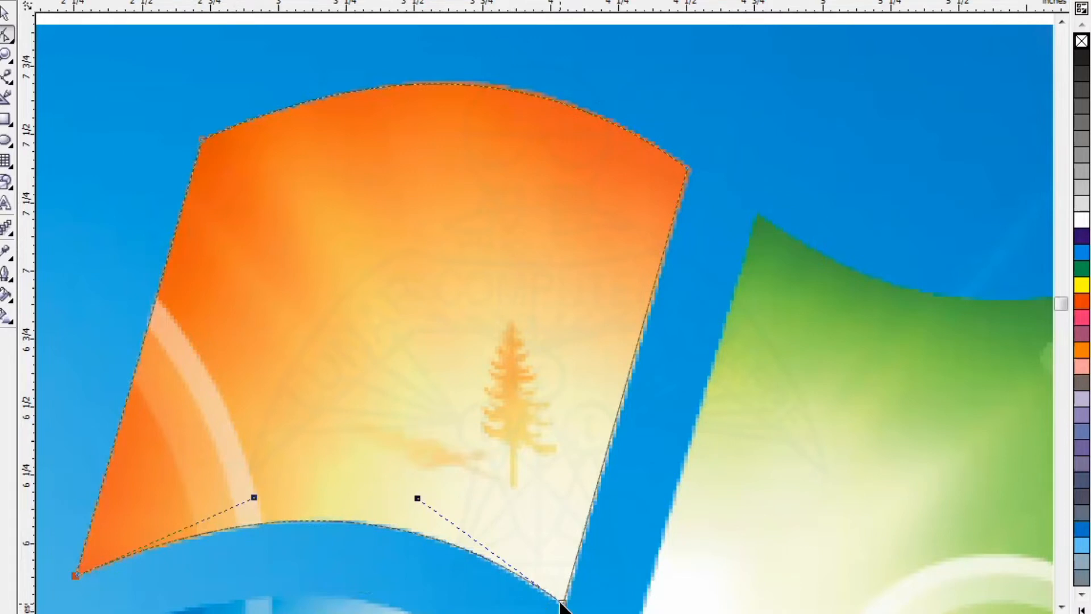
pyautogui.moveTo(562, 603); pyautogui.dragTo(561, 511)
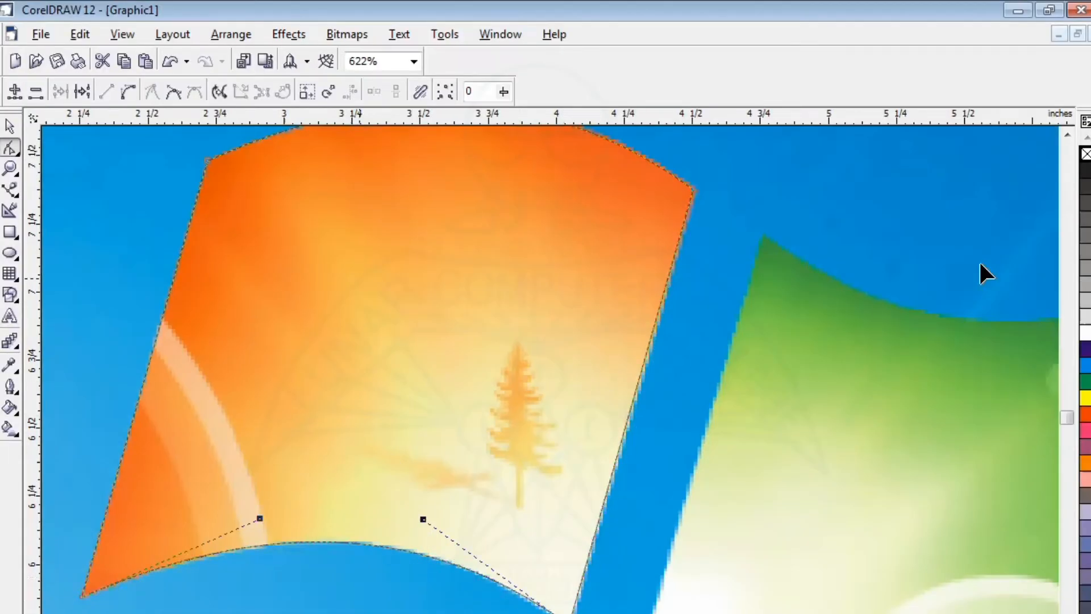
pyautogui.click(1067, 135)
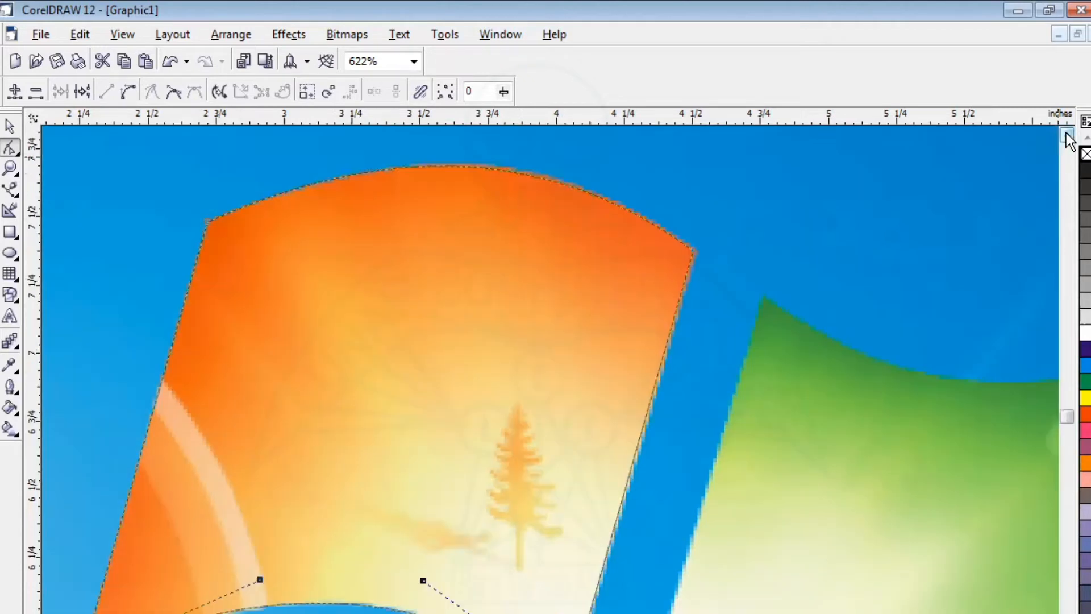
# Step: Move the traced outline off the picture into the empty area on its right side
pyautogui.click(8, 147)
pyautogui.click(11, 131)
pyautogui.click(293, 314)
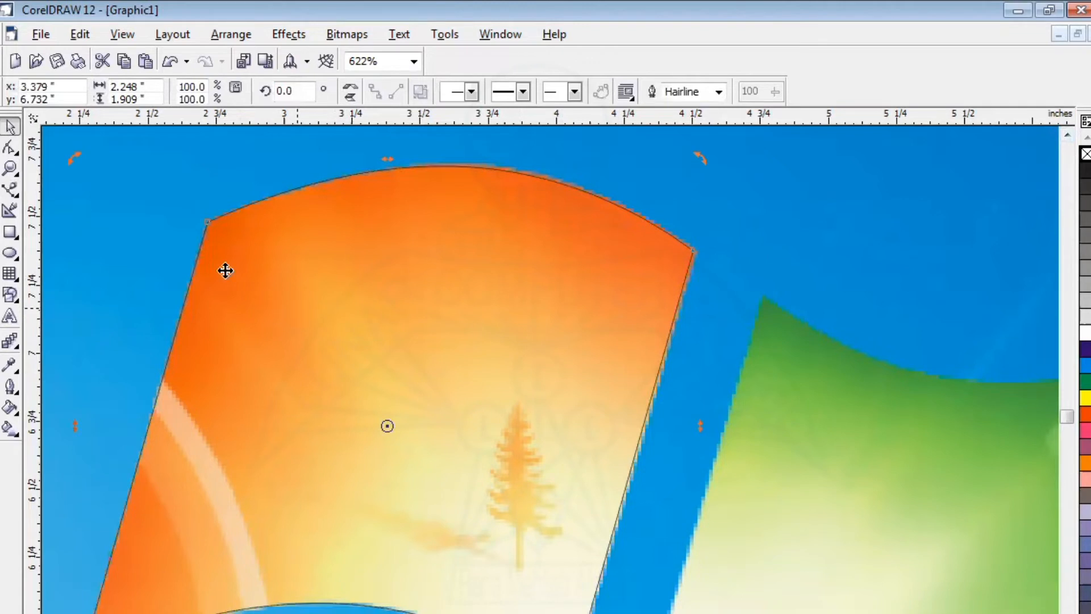
pyautogui.click(110, 207)
pyautogui.click(355, 384)
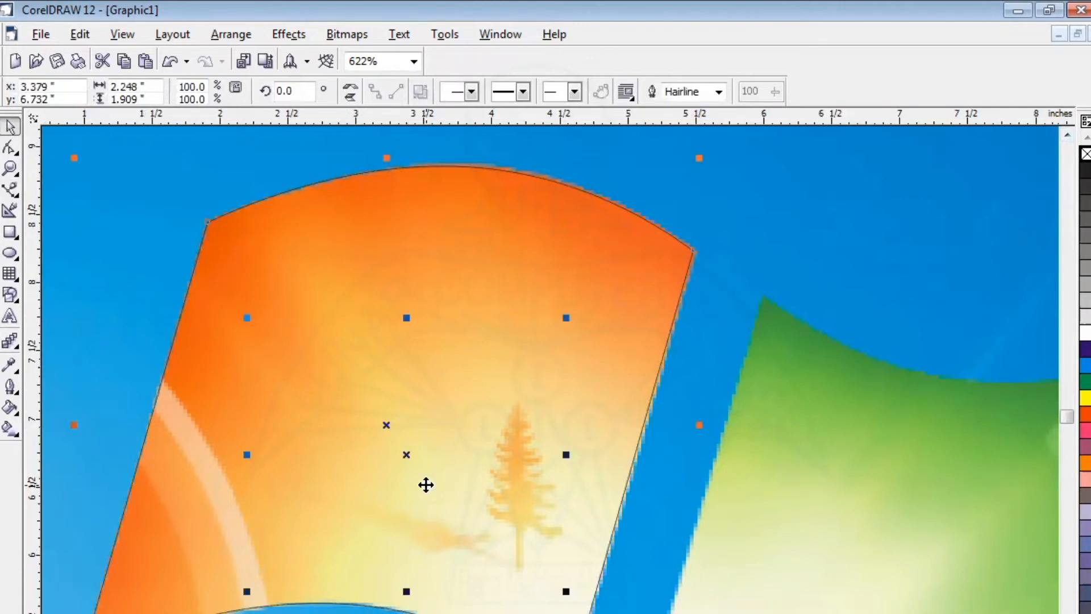
pyautogui.scroll(-1, 426, 484)
pyautogui.click(229, 243)
pyautogui.moveTo(369, 402); pyautogui.dragTo(396, 269)
pyautogui.scroll(-1, 366, 322)
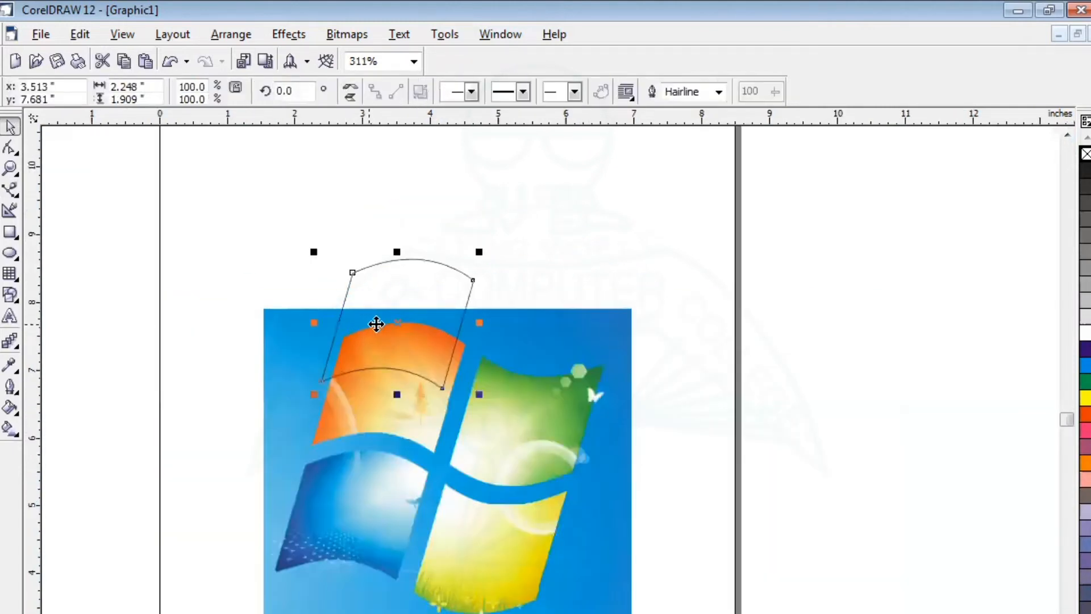
pyautogui.moveTo(395, 324); pyautogui.dragTo(722, 385)
pyautogui.click(689, 589)
# Step: Fill the traced pane with orange and place a blue-filled duplicate of it directly below
pyautogui.click(704, 403)
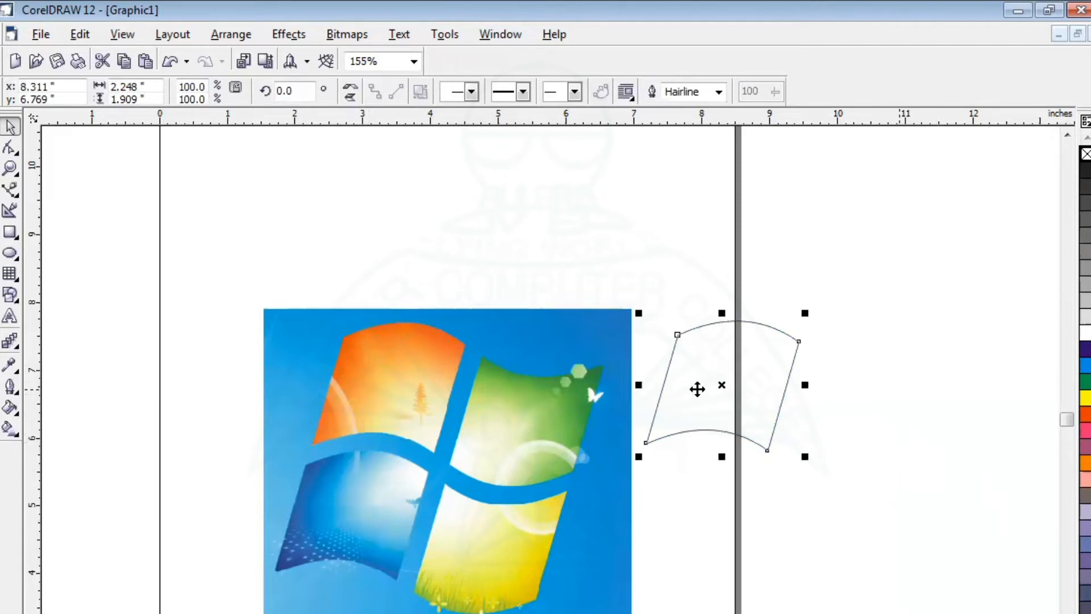
pyautogui.click(1085, 468)
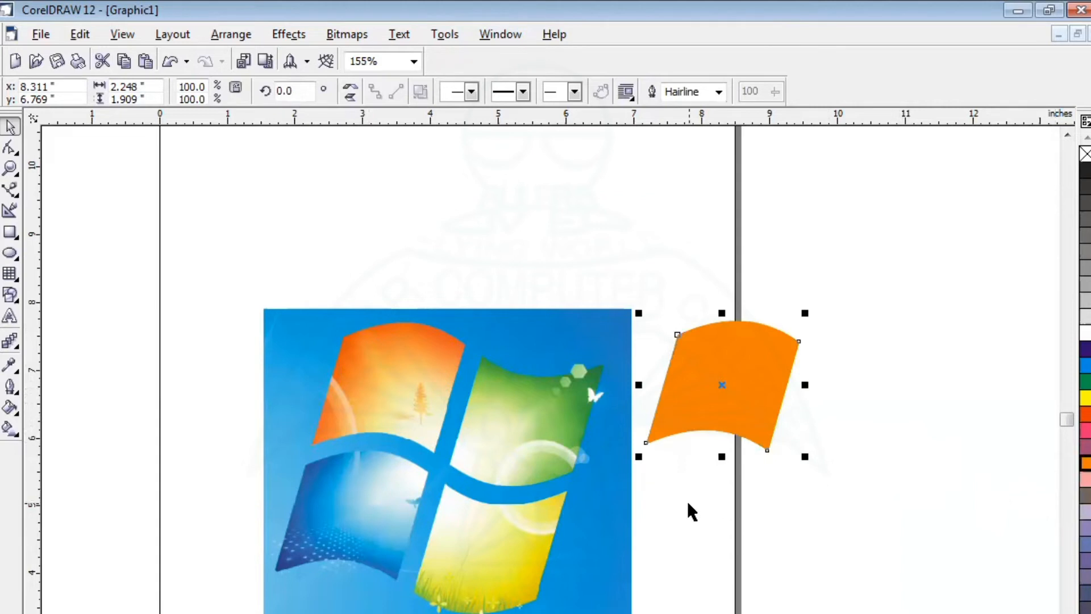
pyautogui.moveTo(721, 387); pyautogui.dragTo(684, 519)
pyautogui.rightClick(684, 519)
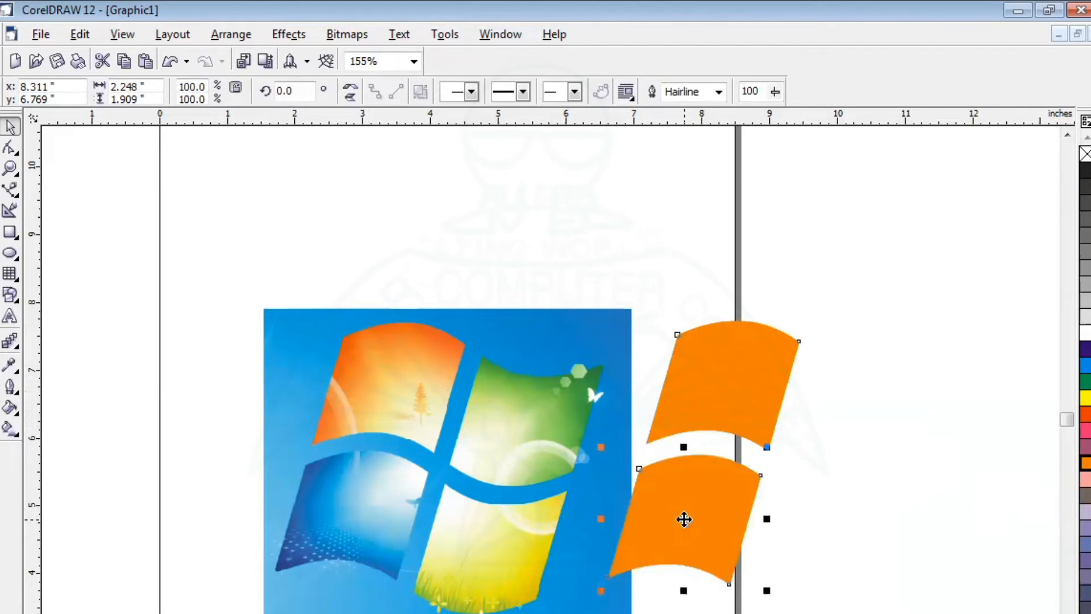
pyautogui.click(1086, 367)
# Step: Create a copy of the orange and blue panes to their right, mirrored both horizontally and vertically
pyautogui.moveTo(978, 262); pyautogui.dragTo(708, 603)
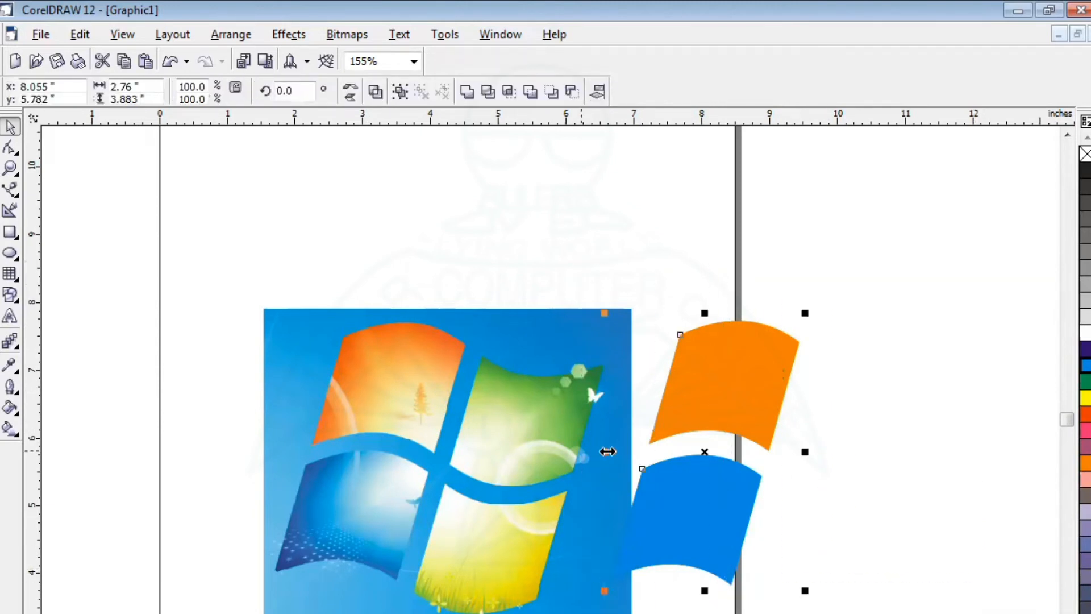
pyautogui.moveTo(607, 451); pyautogui.dragTo(829, 472)
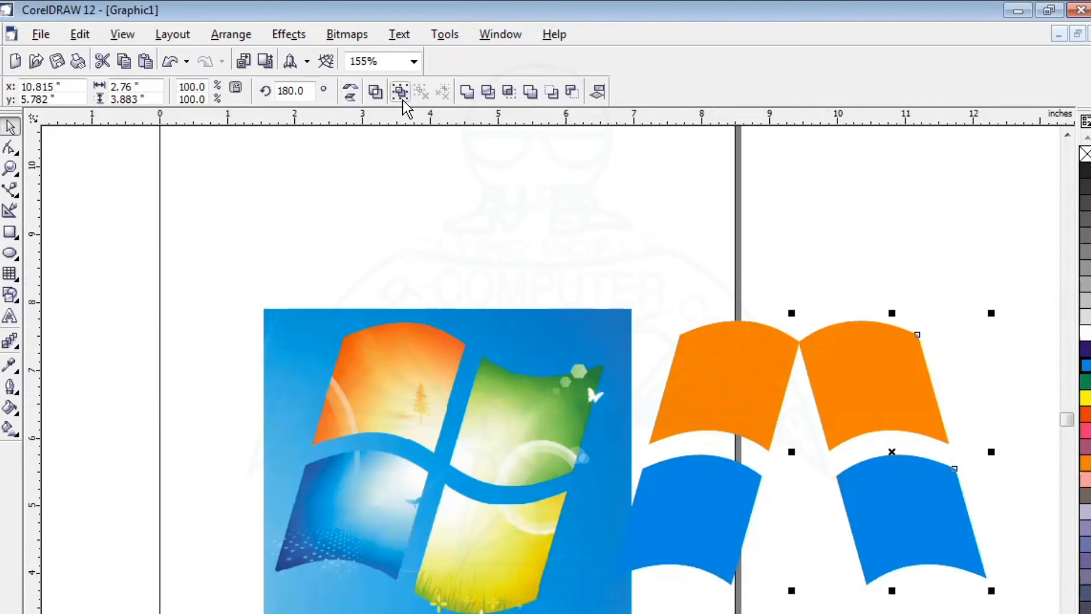
pyautogui.click(350, 89)
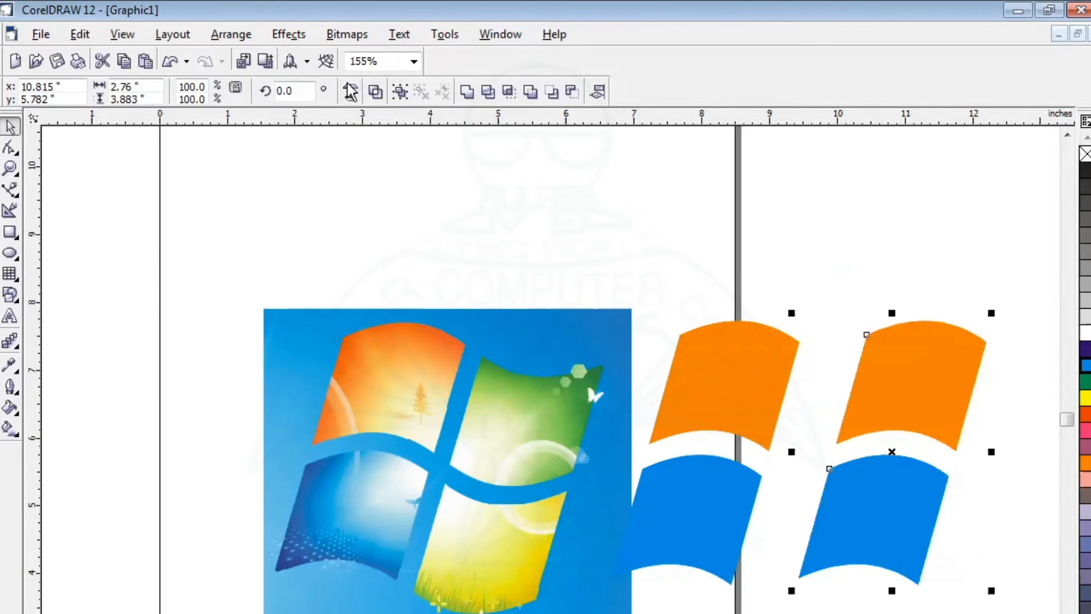
pyautogui.click(350, 98)
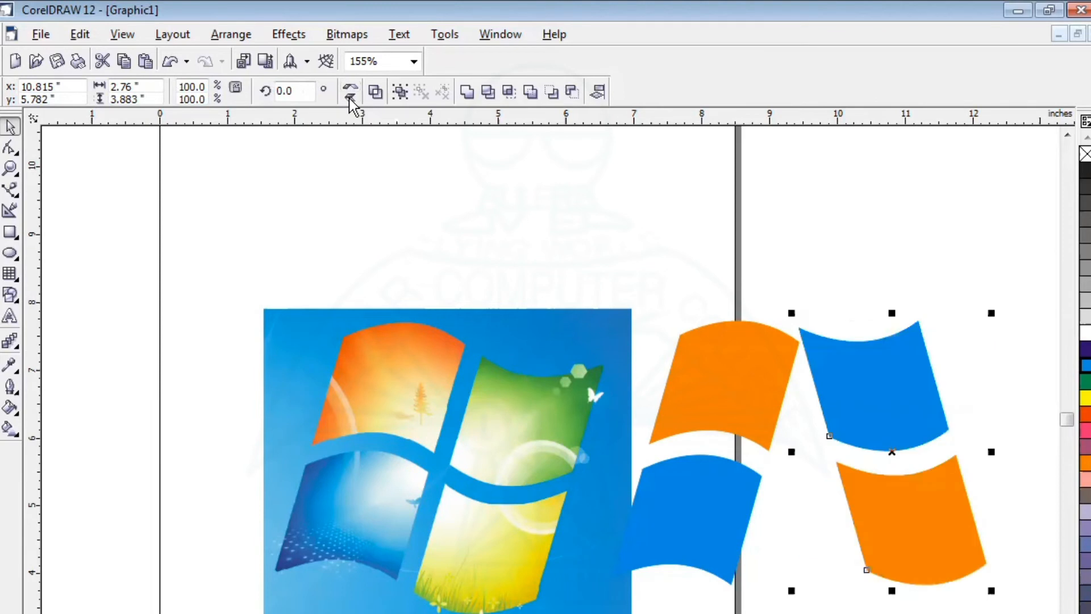
pyautogui.click(350, 96)
# Step: Move the mirrored pair closer to the original panes and slightly down, leaving a narrow gap as in the logo
pyautogui.moveTo(891, 452); pyautogui.dragTo(854, 471)
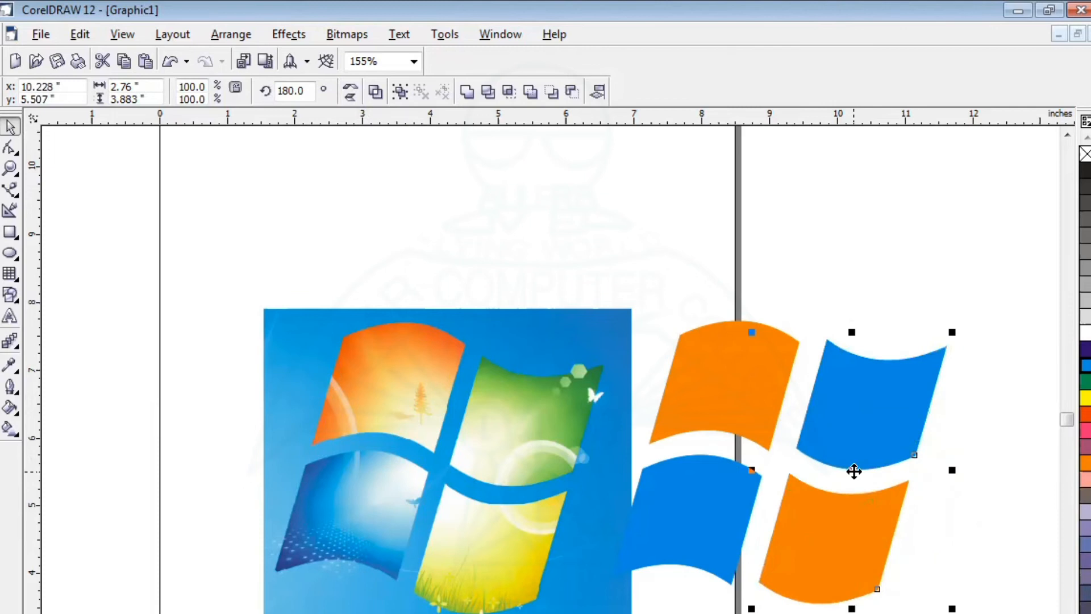
pyautogui.moveTo(854, 471); pyautogui.dragTo(847, 470)
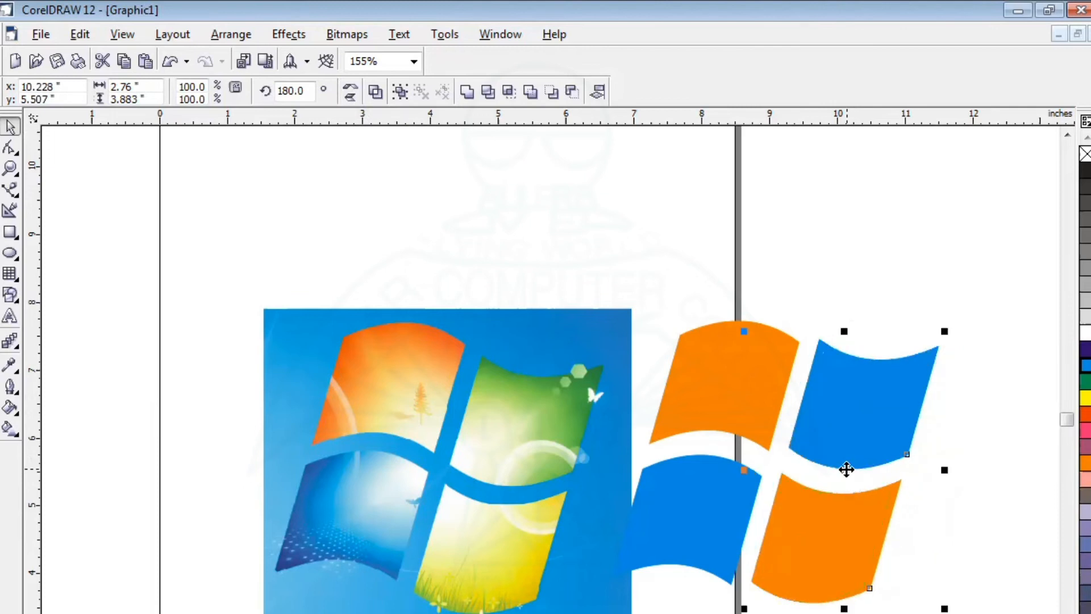
pyautogui.click(896, 573)
# Step: Recolour the copied pair, filling its upper pane with green and its lower pane with yellow
pyautogui.click(847, 397)
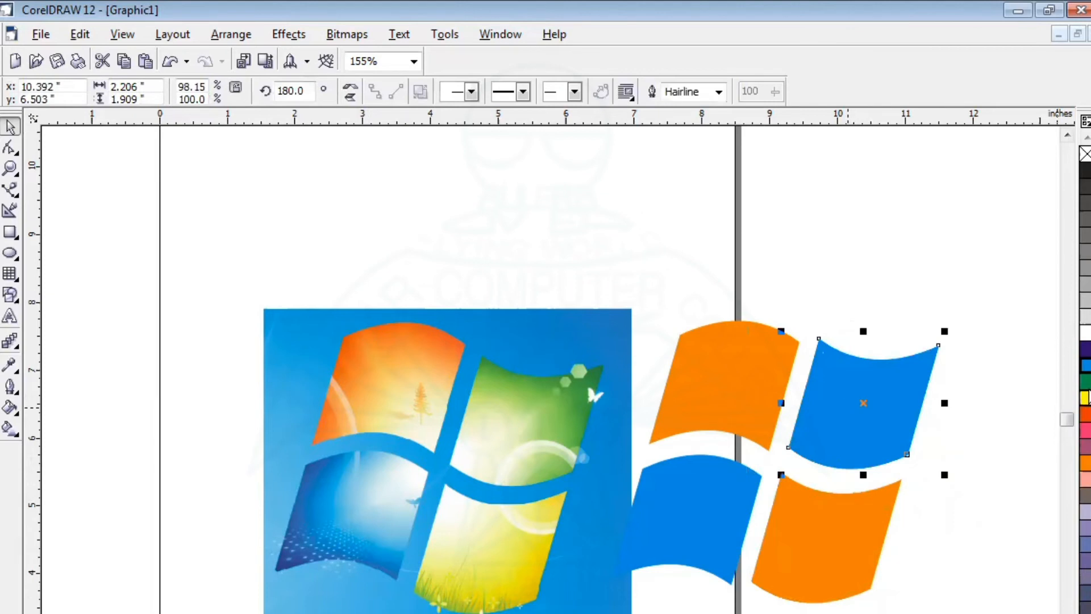
pyautogui.click(1085, 381)
pyautogui.click(845, 547)
pyautogui.click(845, 548)
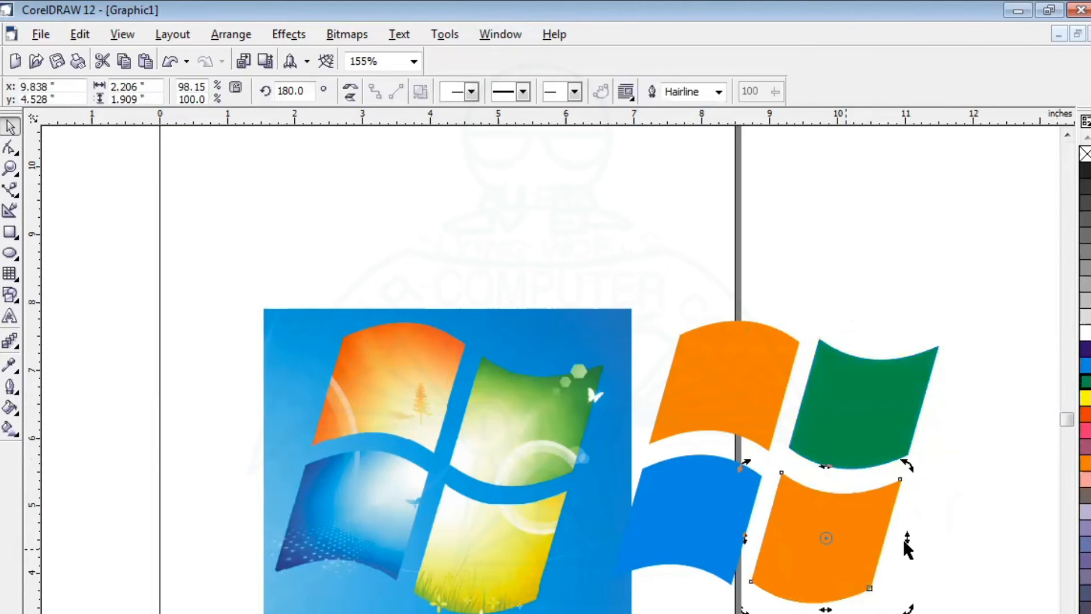
pyautogui.click(1084, 398)
pyautogui.click(835, 562)
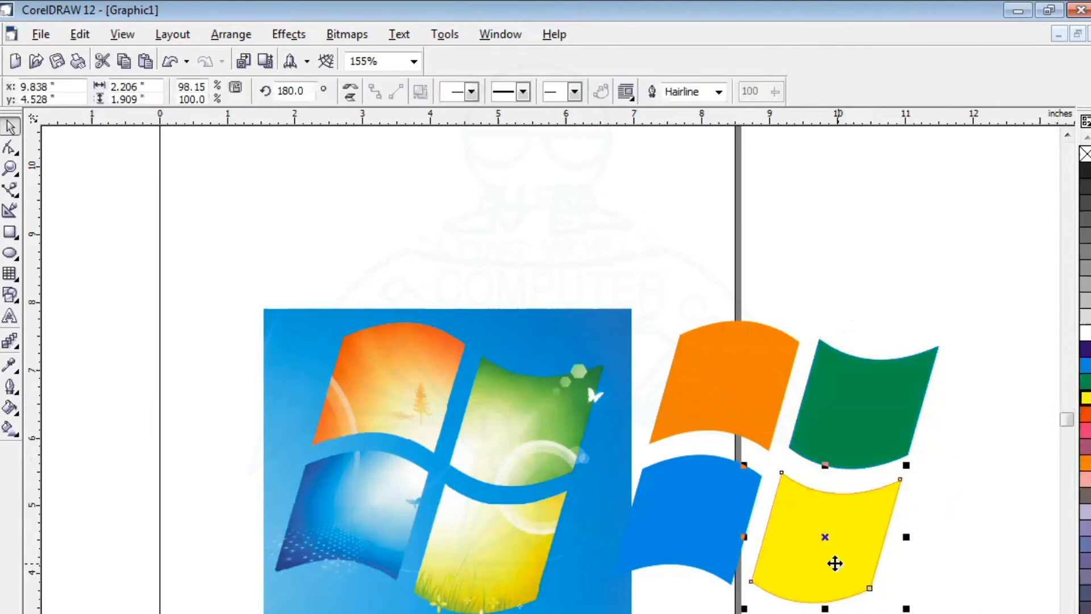
# Step: Delete the reference picture, leaving only the four coloured panes
pyautogui.click(920, 236)
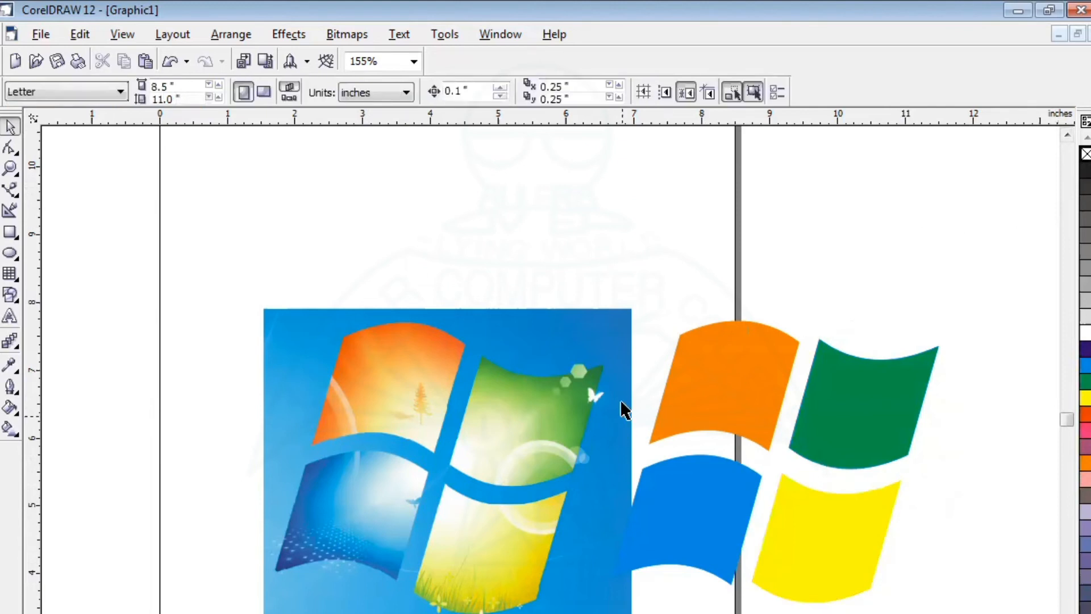
pyautogui.moveTo(599, 265); pyautogui.dragTo(987, 556)
pyautogui.click(843, 182)
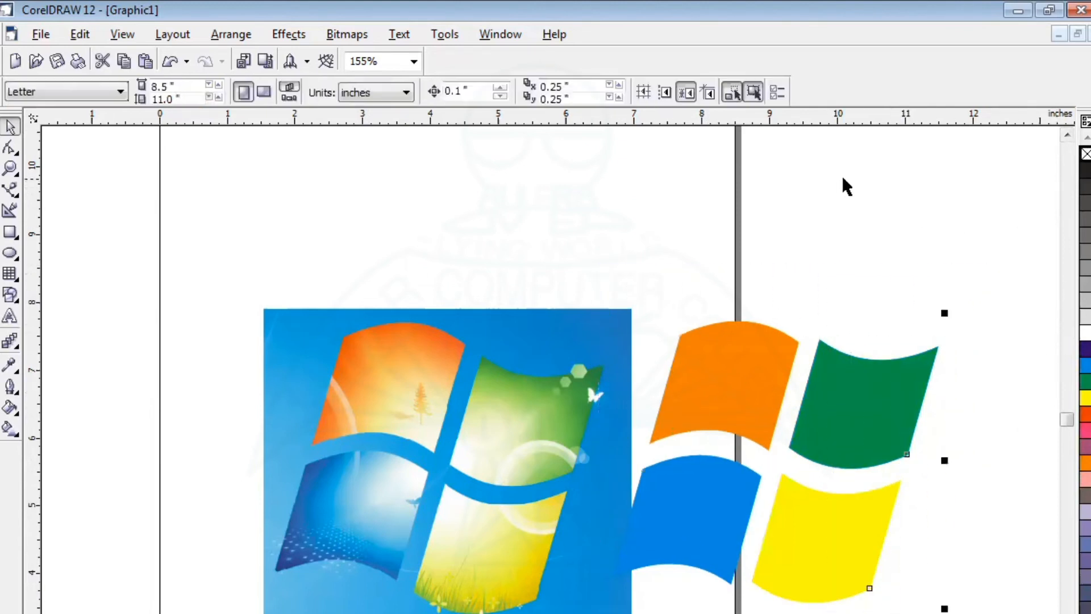
pyautogui.click(362, 459)
pyautogui.press('Delete')
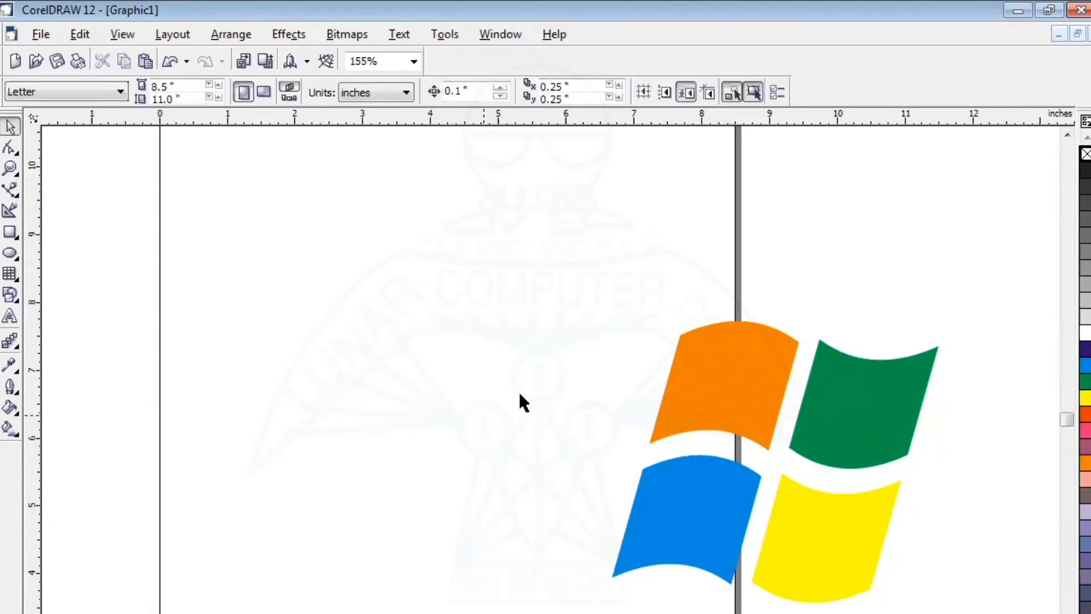
# Step: Move all four panes together from the page edge onto the page, centring them at about X 4.66 in, Y 6.0 in
pyautogui.scroll(-2, 649, 395)
pyautogui.click(794, 463)
pyautogui.moveTo(772, 414); pyautogui.dragTo(472, 389)
pyautogui.click(370, 594)
# Step: Shift the whole four-pane logo slightly down and left, to a centre of about X 4.42 in, Y 5.78 in
pyautogui.moveTo(263, 164); pyautogui.dragTo(679, 604)
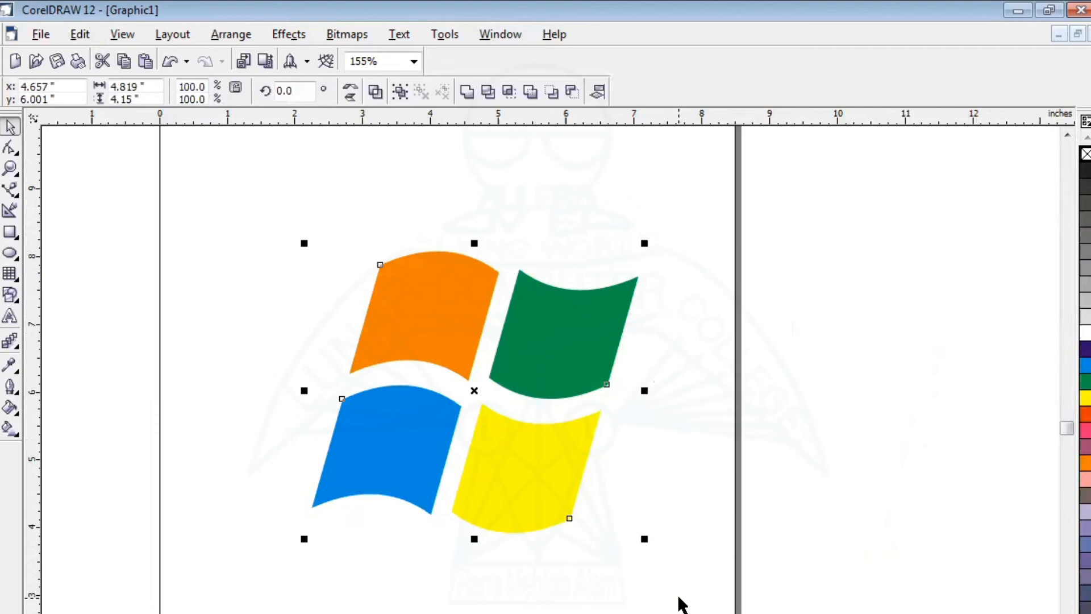
pyautogui.click(445, 494)
pyautogui.moveTo(267, 210); pyautogui.dragTo(672, 604)
pyautogui.moveTo(474, 391); pyautogui.dragTo(457, 406)
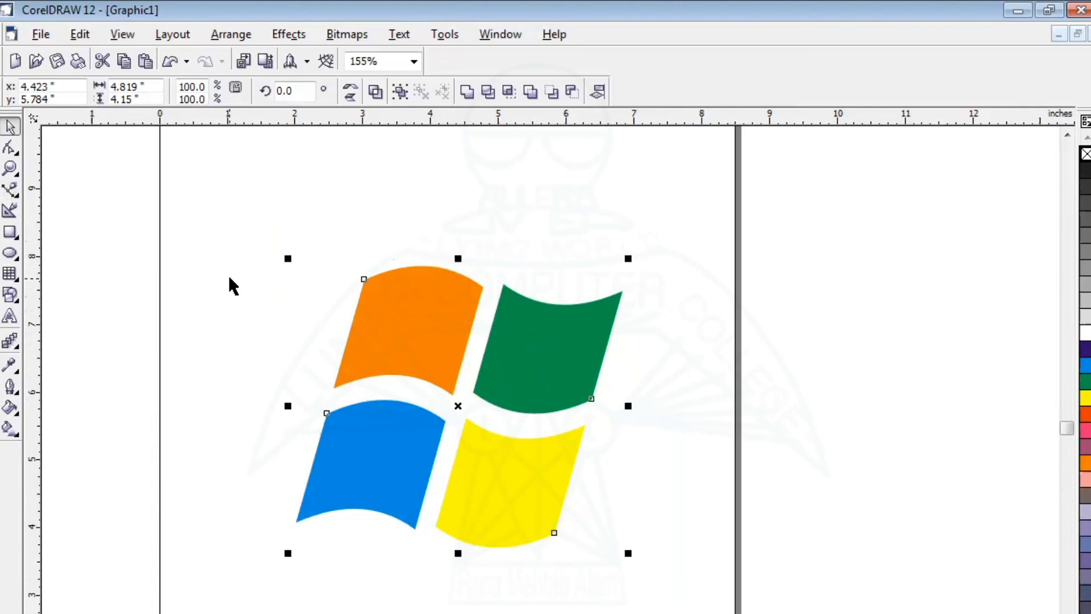
pyautogui.press('F4')
pyautogui.click(152, 243)
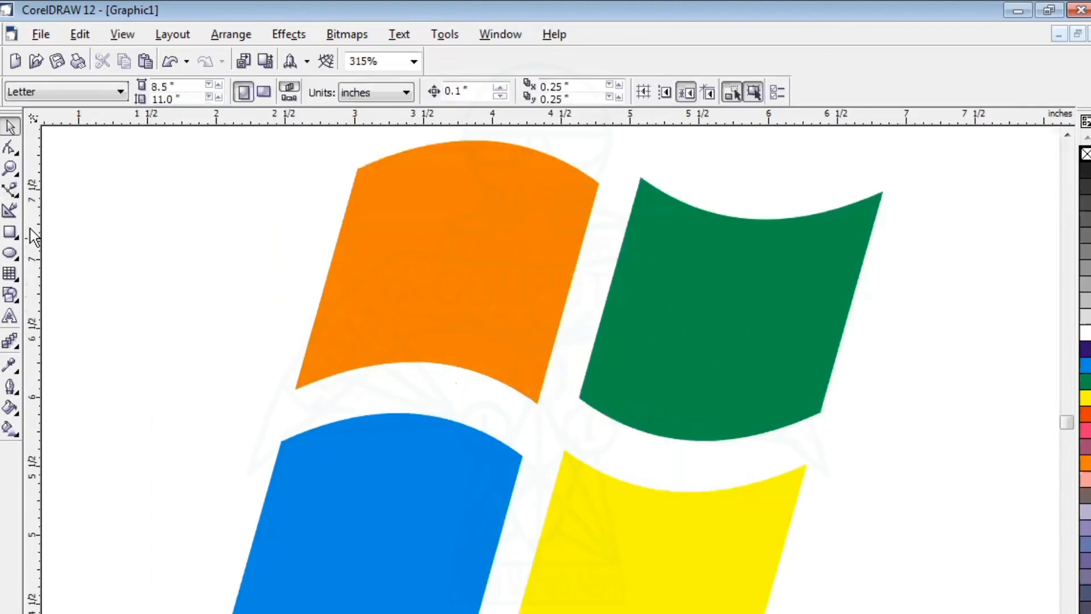